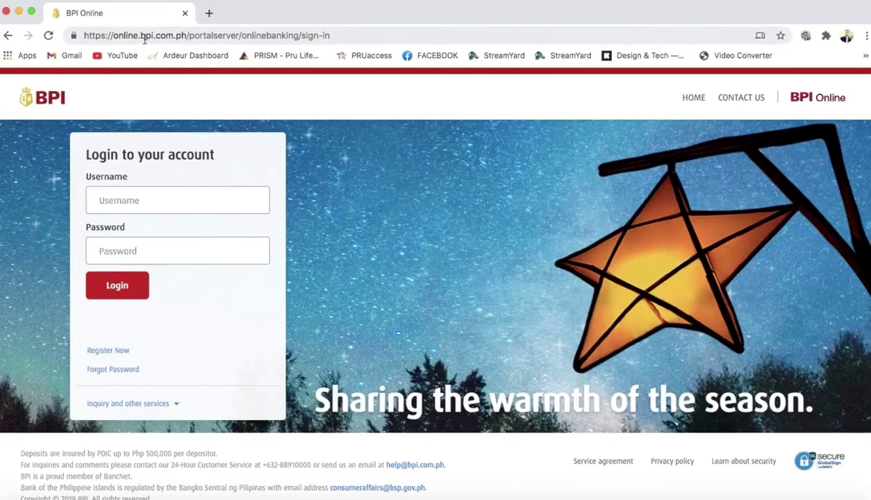
Look over the online banking registration page and its product list, then return to sign-in
{"action": "left_click", "coordinate": [155, 198]}
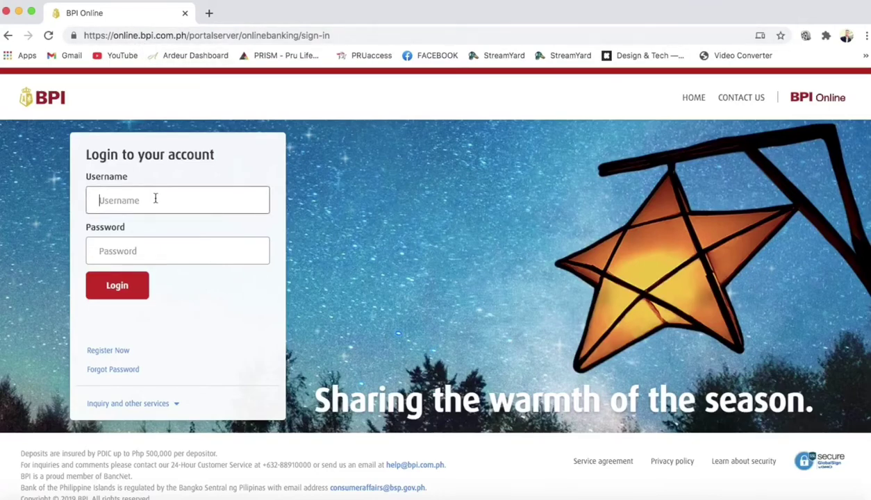
{"action": "left_click", "coordinate": [134, 248]}
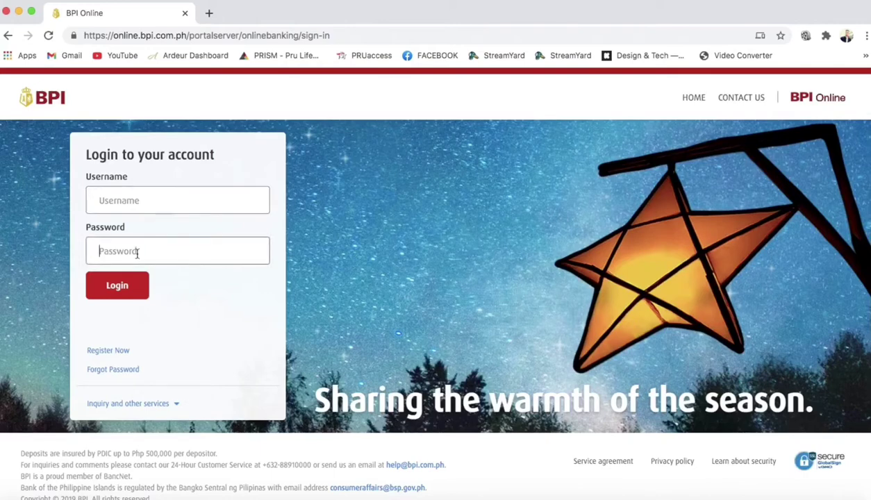
{"action": "left_click", "coordinate": [115, 353]}
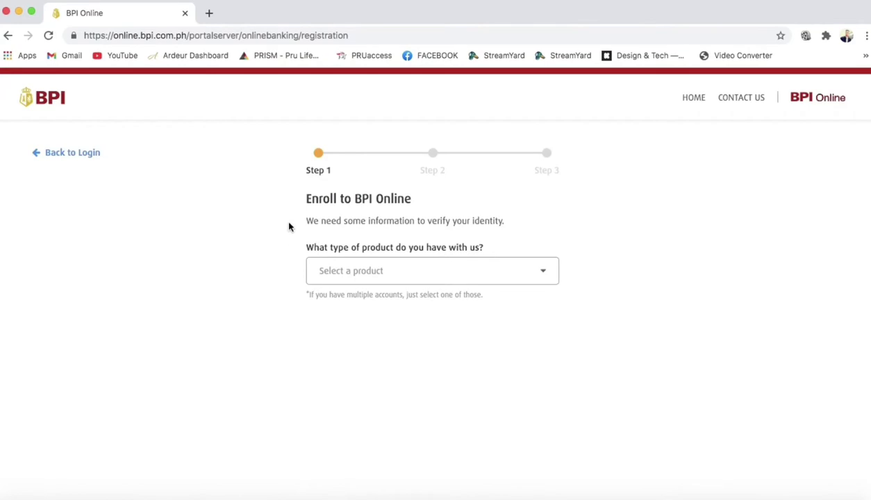
{"action": "left_click", "coordinate": [386, 272]}
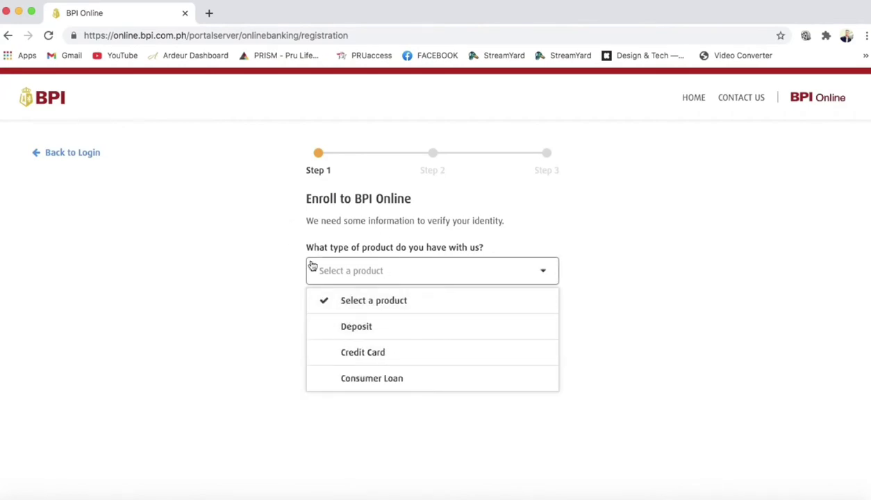
{"action": "left_click", "coordinate": [137, 183]}
{"action": "left_click", "coordinate": [7, 35]}
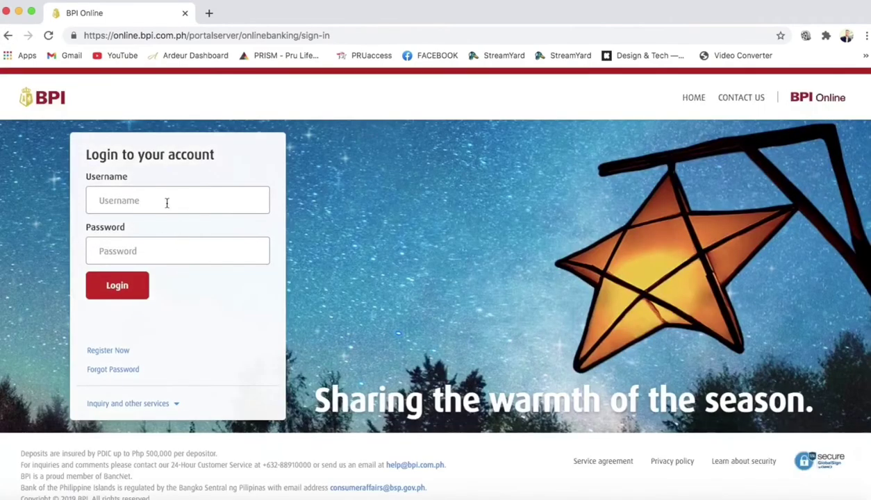
Log in with the pasted username and the account password
{"action": "left_click", "coordinate": [166, 202]}
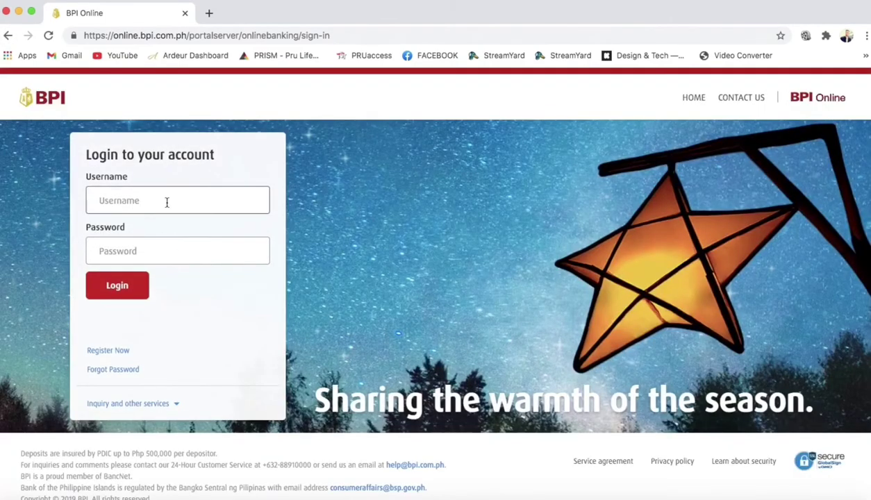
{"action": "key", "text": "super+v"}
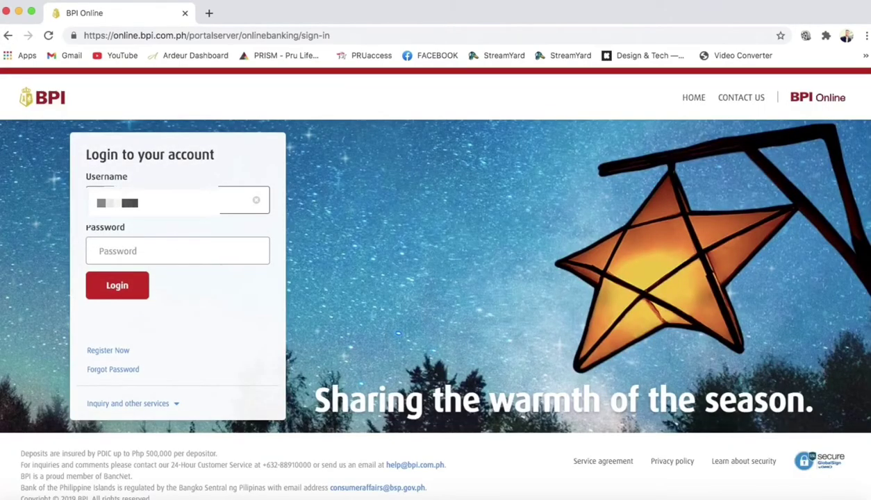
{"action": "key", "text": "Tab"}
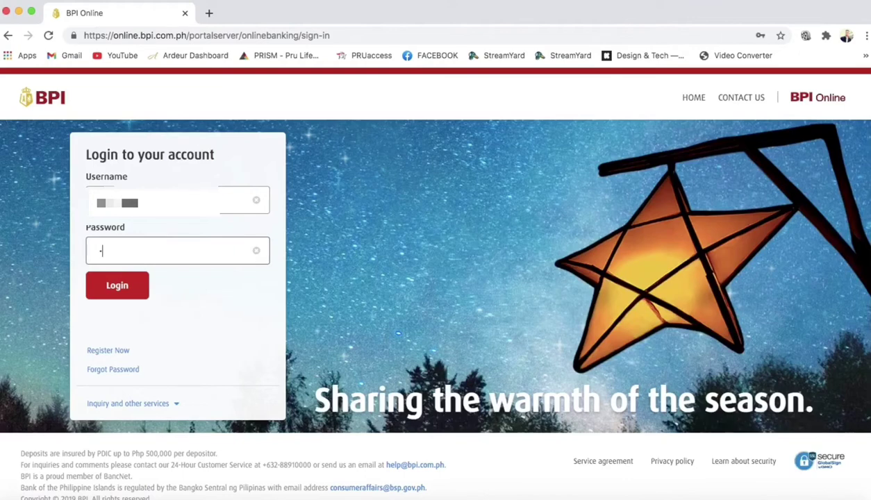
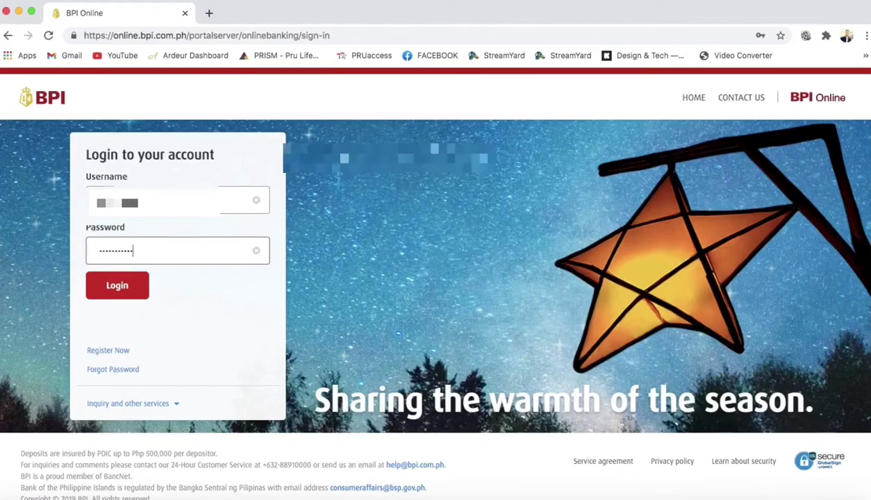
{"action": "key", "text": "Return"}
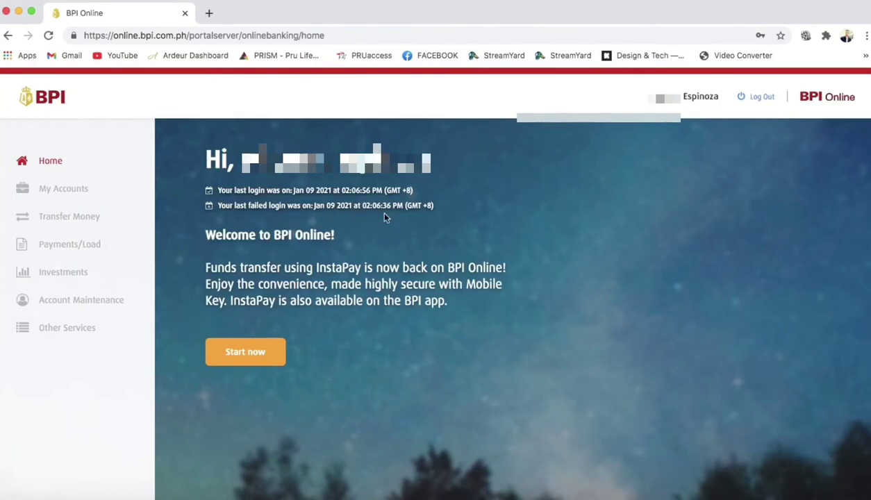
Go to Other Services, then Manage Recipients, and start adding a new recipient
{"action": "left_click", "coordinate": [80, 330]}
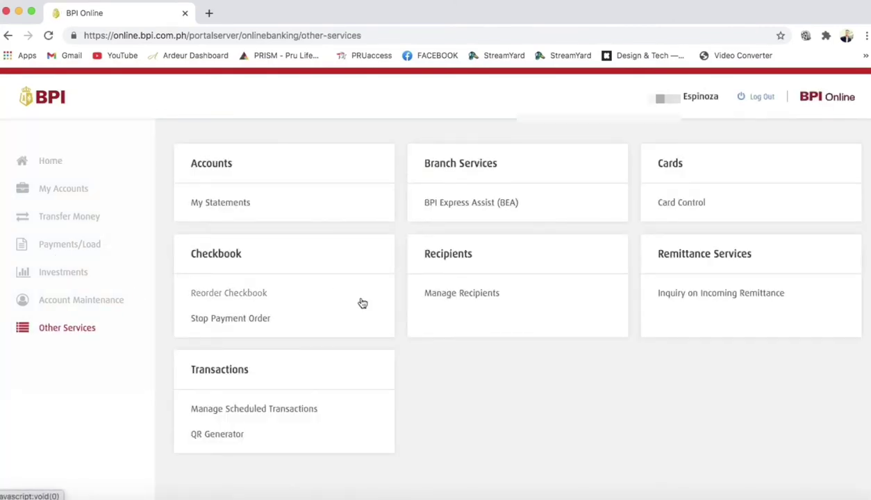
{"action": "left_click", "coordinate": [465, 294]}
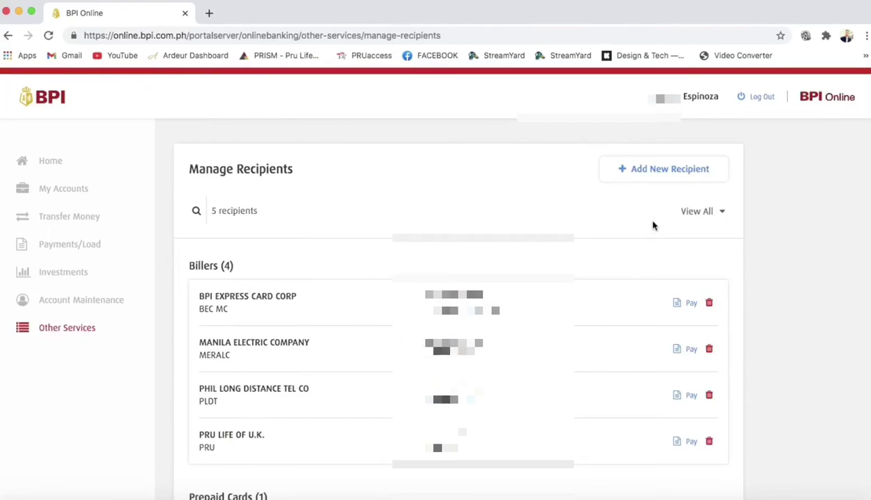
{"action": "left_click", "coordinate": [669, 174]}
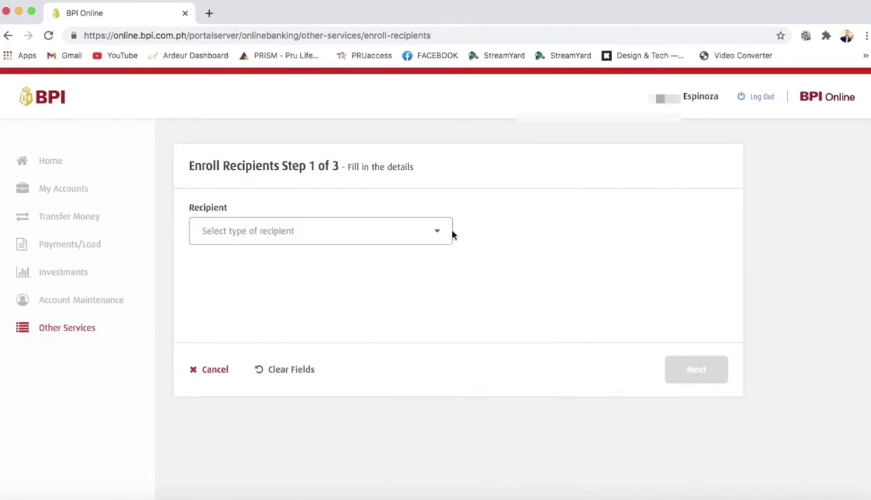
{"action": "left_click", "coordinate": [444, 232]}
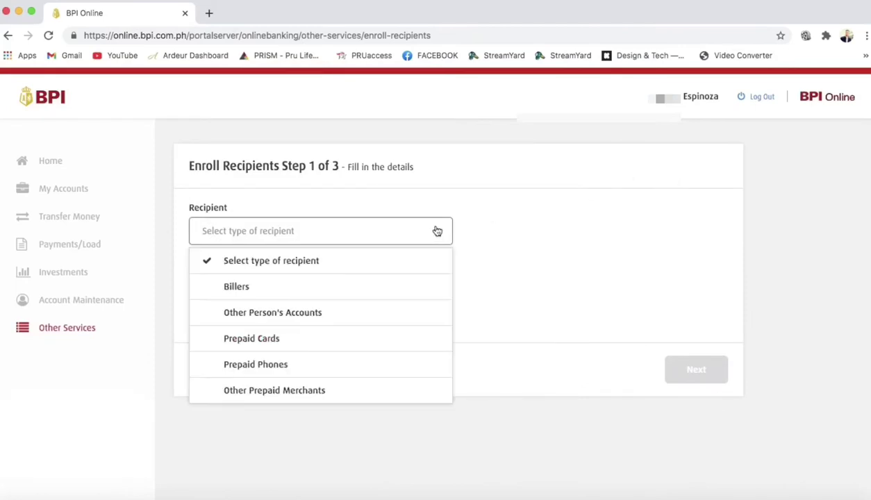
Set the recipient type to Billers and search 'Globe' to select GLOBE HANDYPHONE PAYMENTS
{"action": "left_click", "coordinate": [352, 290]}
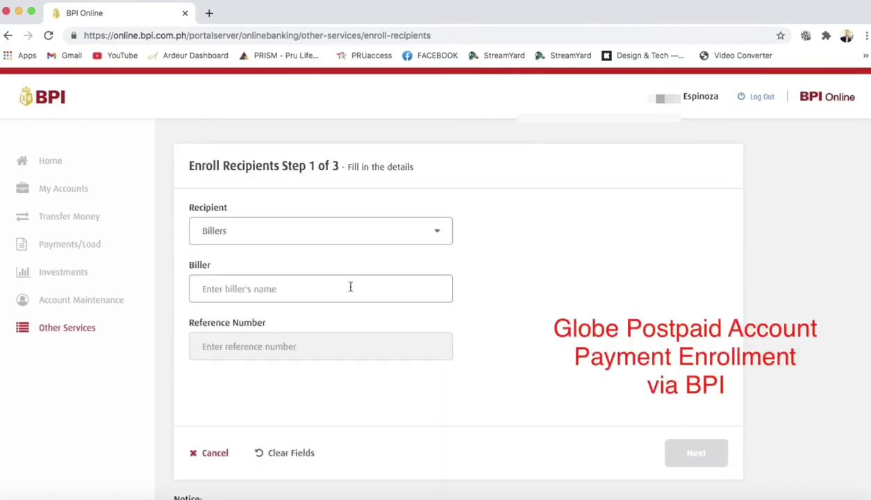
{"action": "left_click", "coordinate": [343, 287]}
{"action": "type", "text": "gl"}
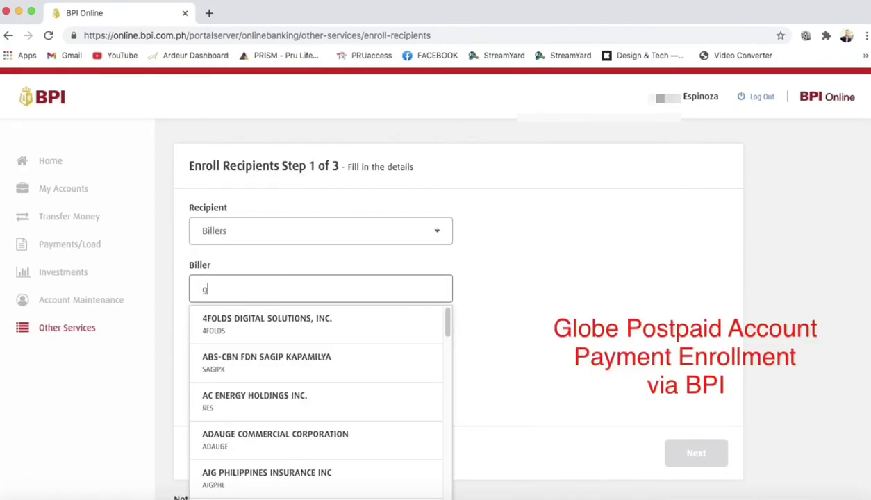
{"action": "key", "text": "BackSpace"}
{"action": "key", "text": "BackSpace"}
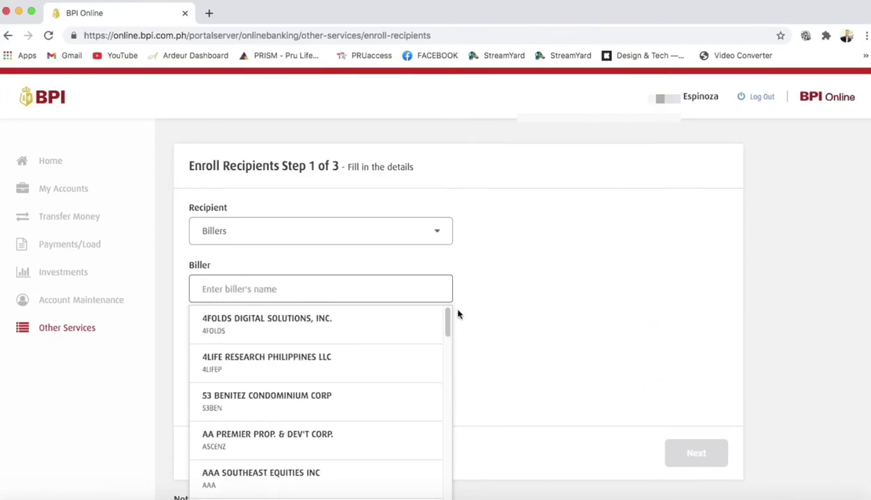
{"action": "left_click_drag", "start_coordinate": [449, 323], "coordinate": [395, 289]}
{"action": "type", "text": "Globe"}
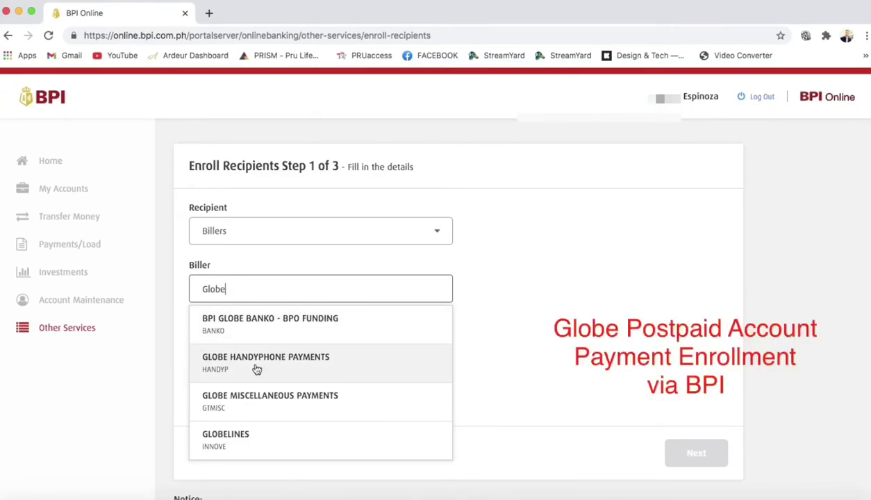
{"action": "left_click", "coordinate": [256, 370]}
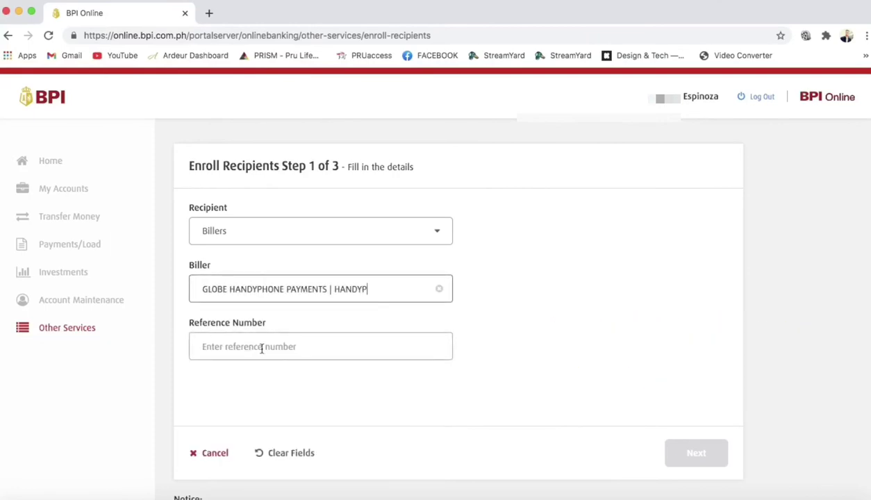
{"action": "left_click", "coordinate": [261, 347]}
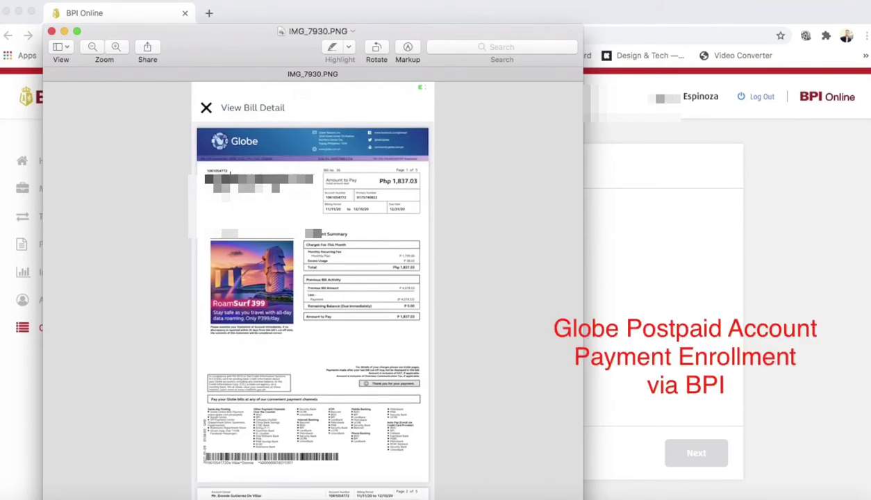
Check the account number on the Globe bill image, then minimize the Preview window
{"action": "left_click_drag", "start_coordinate": [232, 169], "coordinate": [189, 168]}
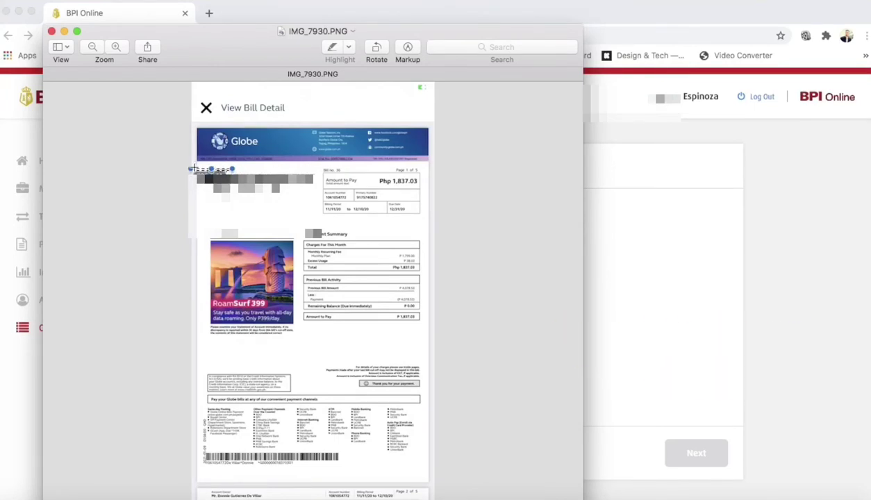
{"action": "left_click", "coordinate": [113, 102]}
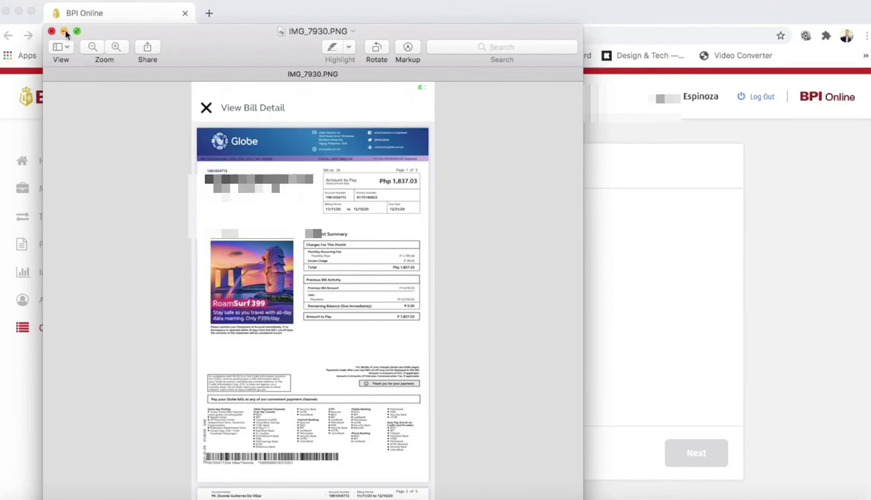
{"action": "left_click", "coordinate": [64, 32]}
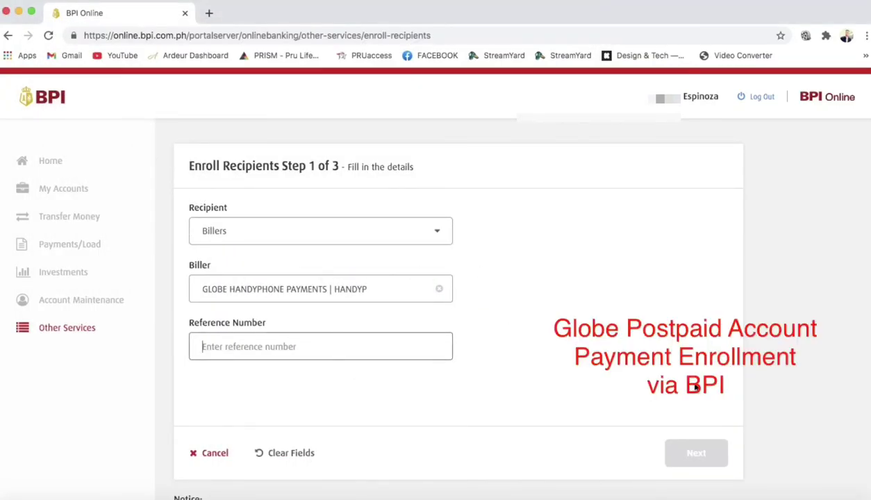
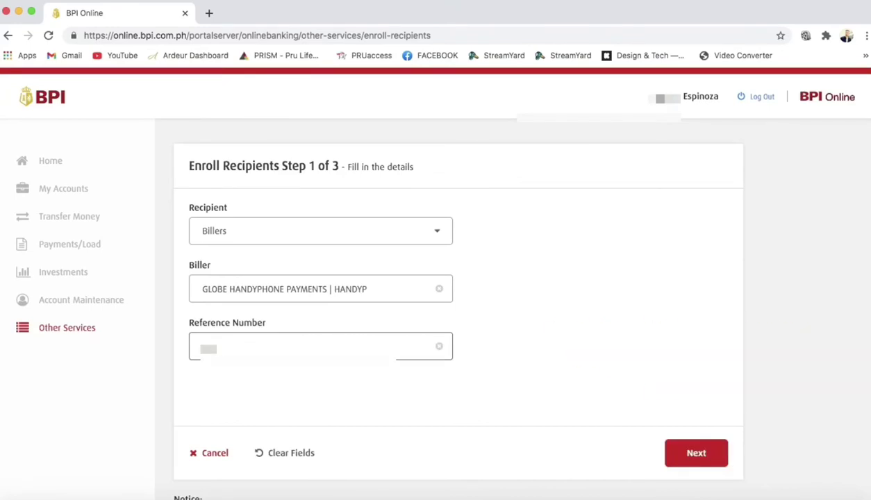
Enter the bill's account number as the reference number and continue to the review step
{"action": "scroll", "coordinate": [458, 313], "scroll_direction": "down", "scroll_amount": 1}
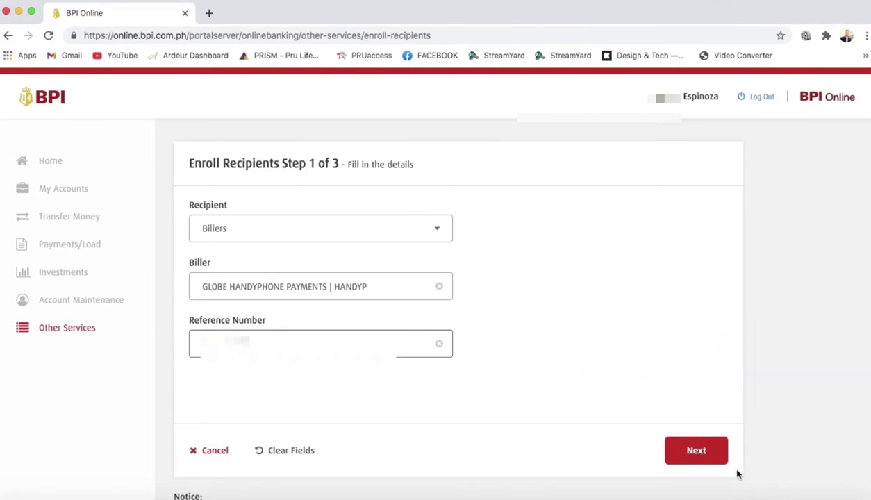
{"action": "left_click", "coordinate": [691, 448]}
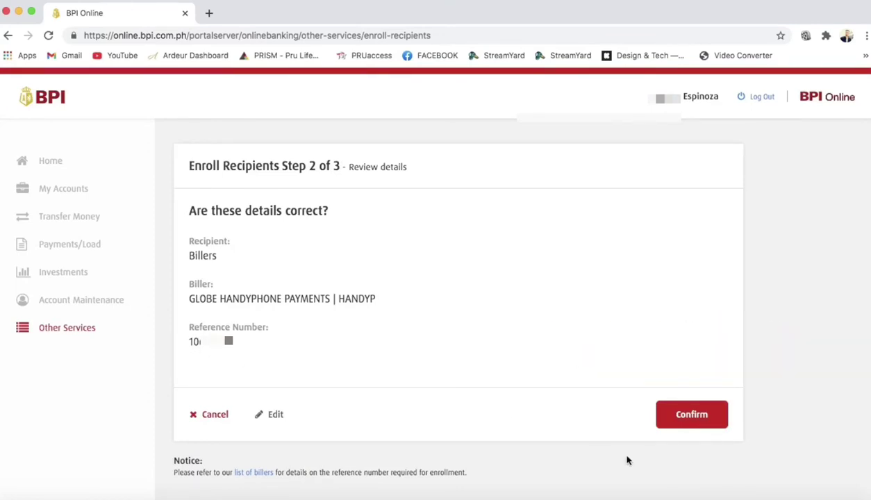
Confirm the reviewed Globe Handyphone Payments biller details
{"action": "left_click", "coordinate": [692, 419]}
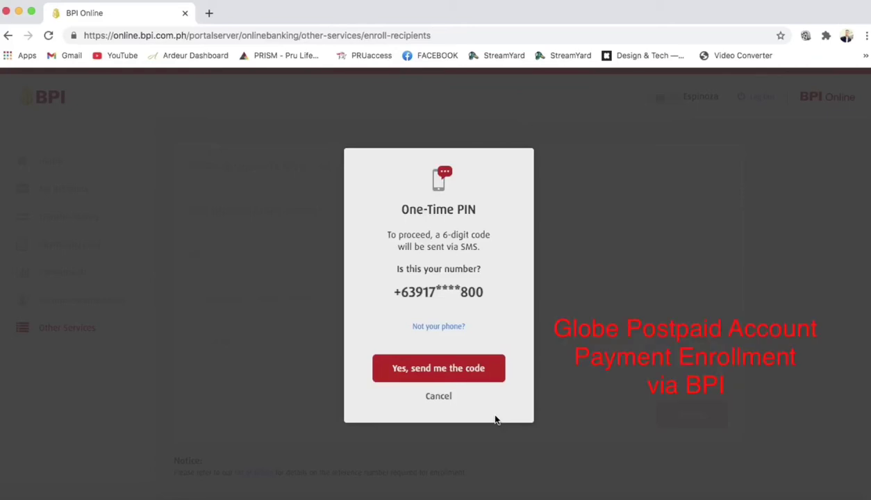
Accept sending the 6-digit one-time PIN by SMS
{"action": "left_click", "coordinate": [451, 369]}
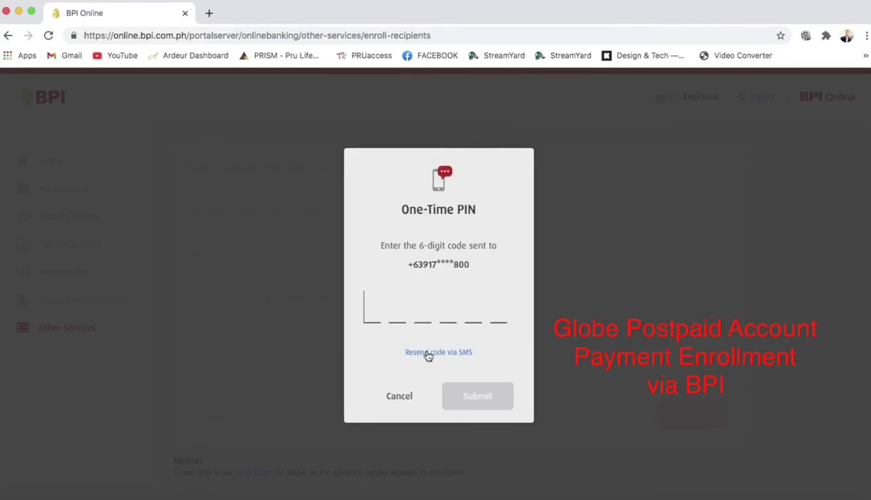
Resend the one-time PIN, enter the six-digit verification code, and submit it
{"action": "left_click", "coordinate": [427, 353]}
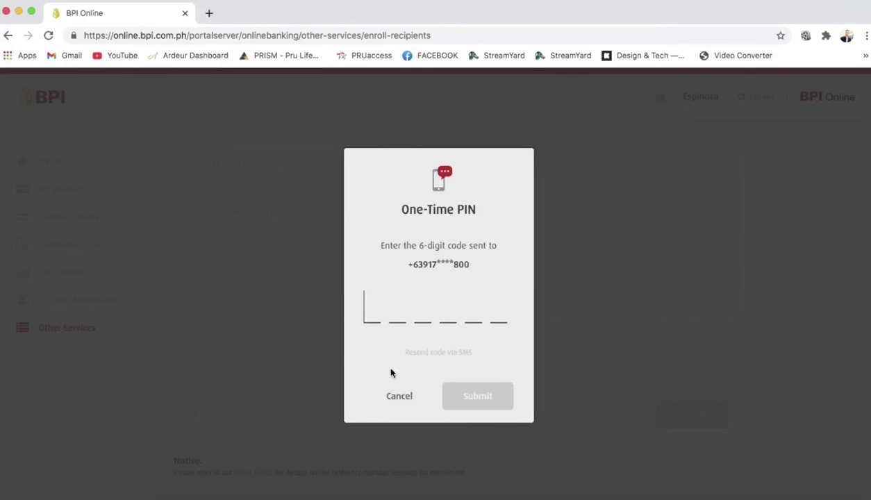
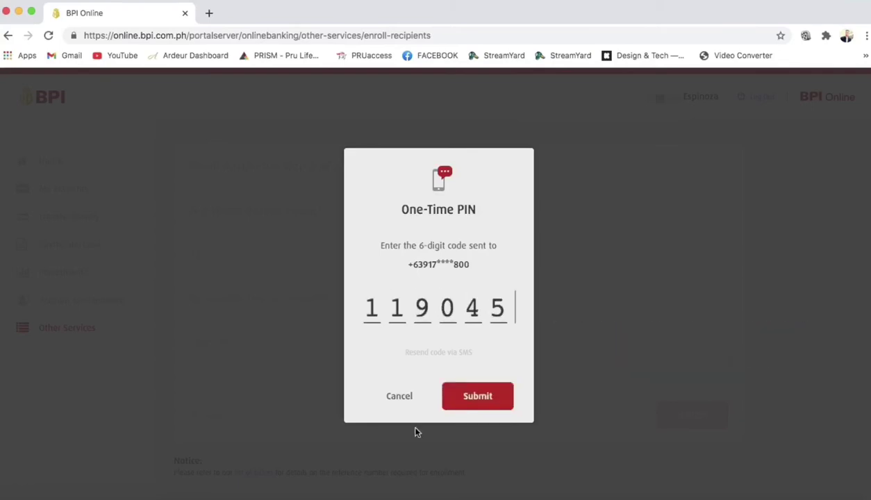
{"action": "left_click", "coordinate": [457, 409]}
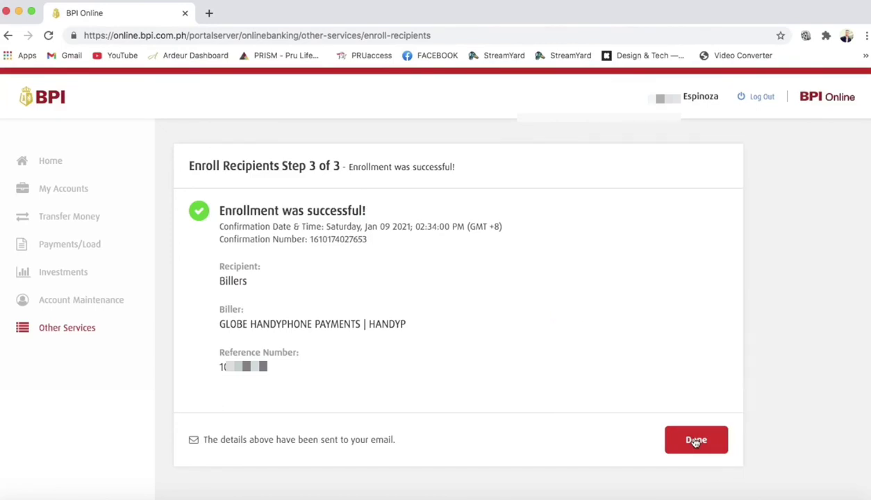
Close the enrollment confirmation, review the recipients list, and go to Payments/Load
{"action": "left_click", "coordinate": [696, 441]}
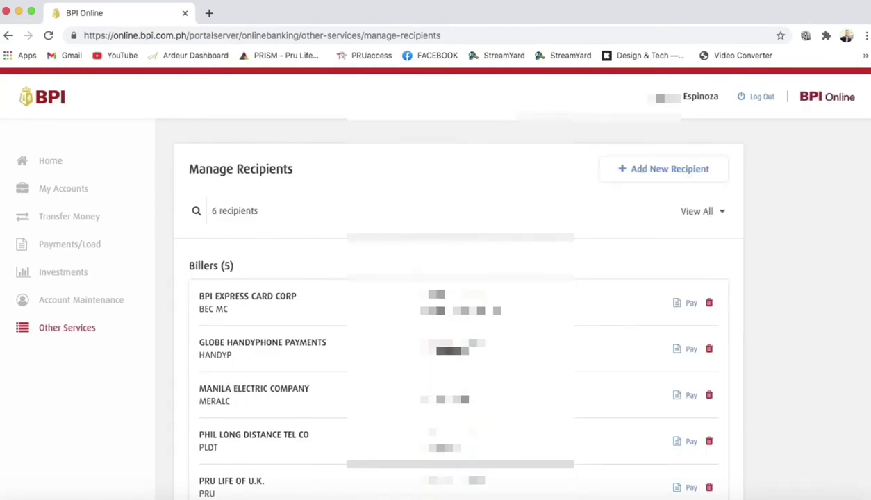
{"action": "scroll", "coordinate": [177, 201], "scroll_direction": "down", "scroll_amount": 3}
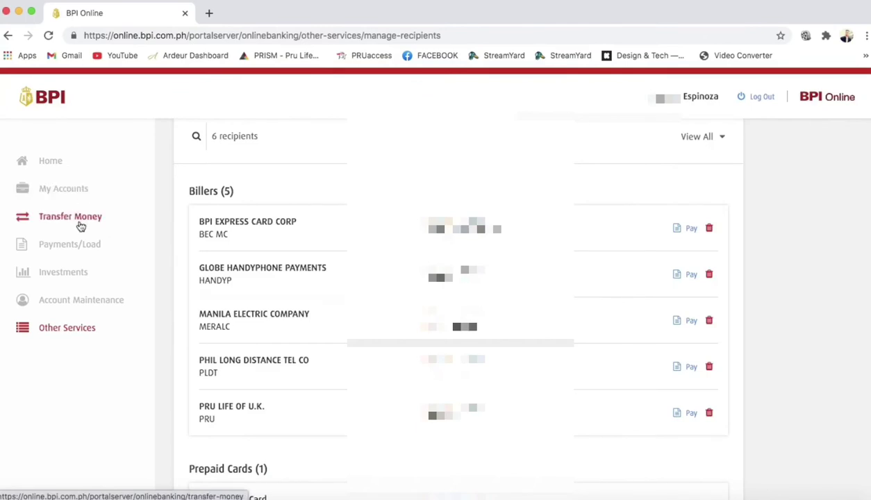
{"action": "left_click", "coordinate": [82, 245]}
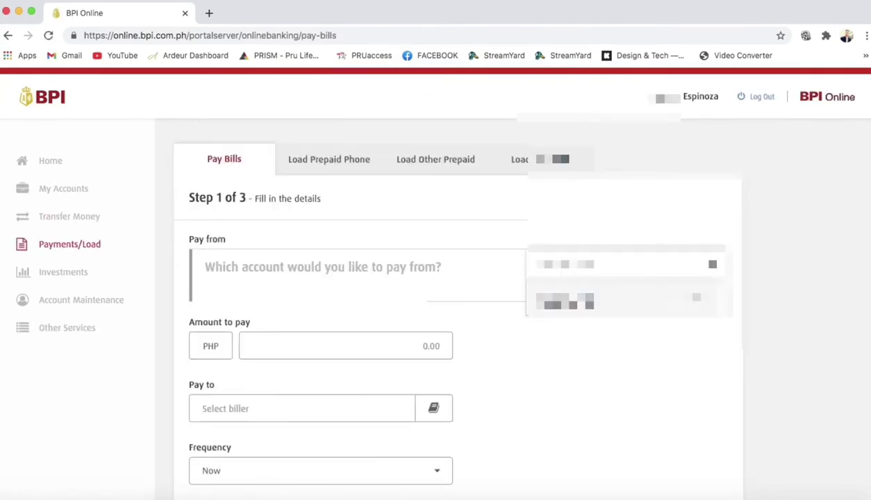
Pay from the savings account with an amount of 1837.03 PHP
{"action": "left_click", "coordinate": [574, 298]}
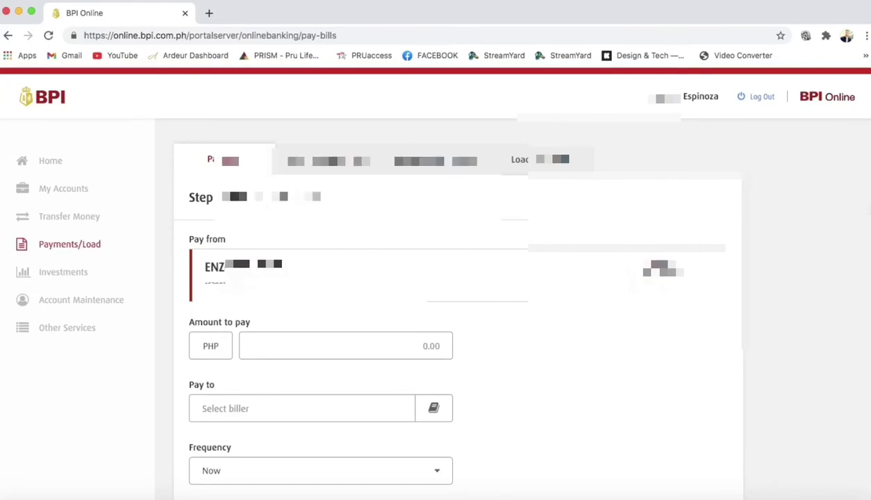
{"action": "scroll", "coordinate": [452, 306], "scroll_direction": "down", "scroll_amount": 3}
{"action": "left_click", "coordinate": [438, 259]}
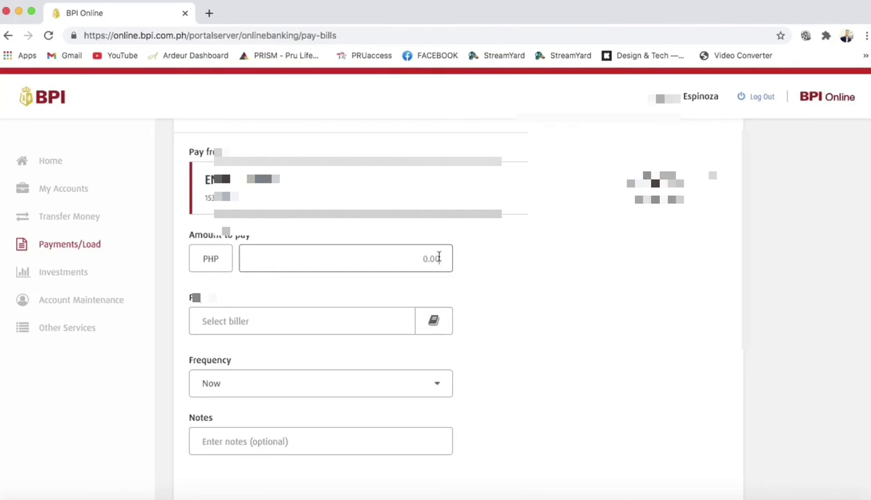
{"action": "type", "text": "1837.03"}
{"action": "left_click", "coordinate": [443, 319]}
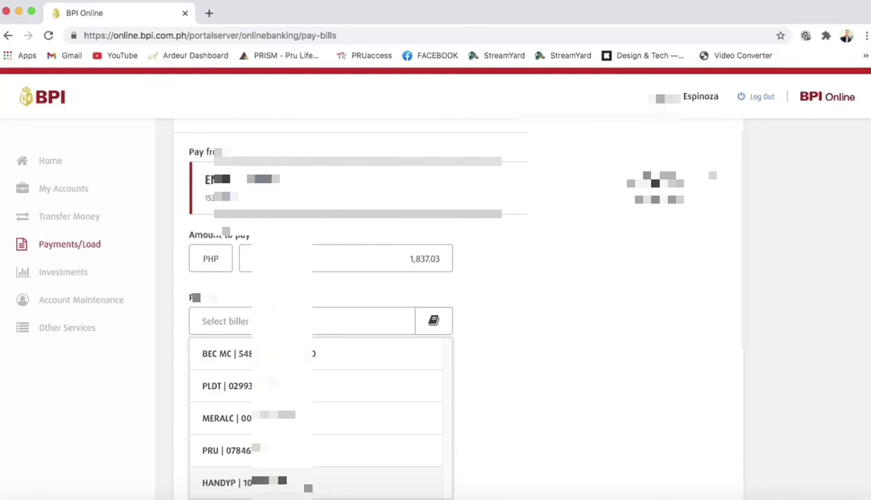
Select the HANDYP Globe biller and leave the payment frequency set to Now
{"action": "left_click", "coordinate": [302, 479]}
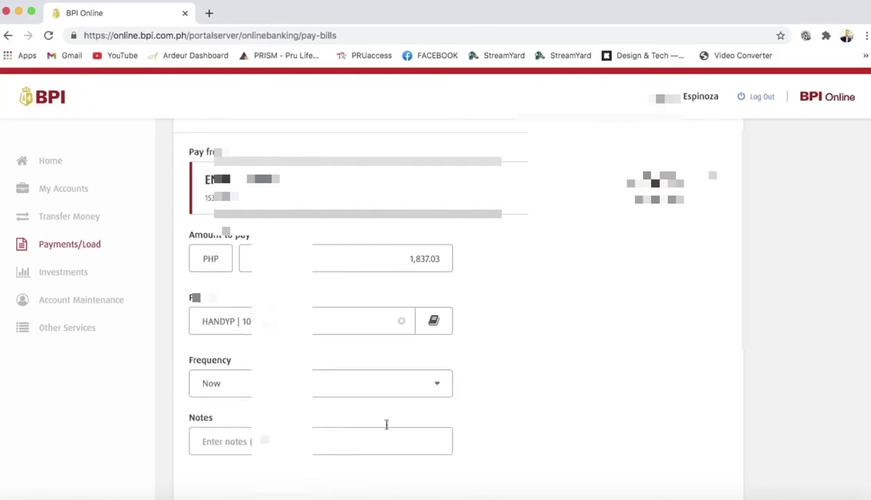
{"action": "left_click", "coordinate": [429, 388]}
{"action": "left_click", "coordinate": [373, 413]}
{"action": "left_click", "coordinate": [393, 389]}
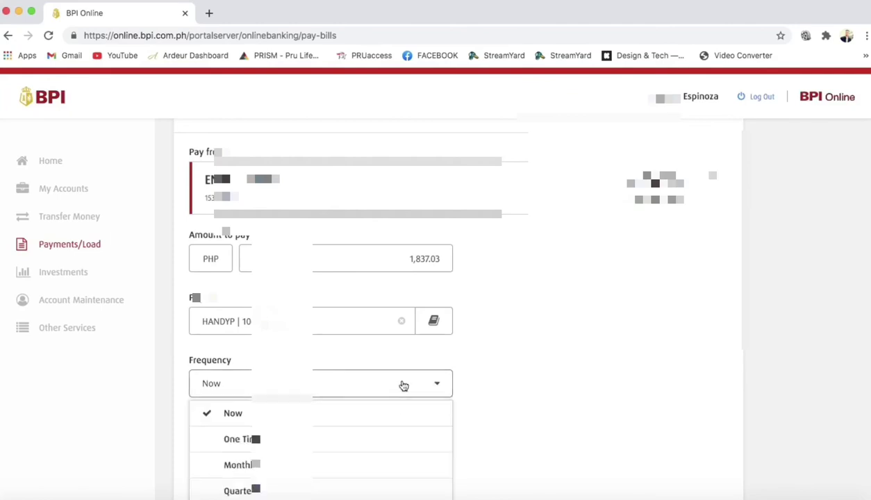
{"action": "left_click", "coordinate": [357, 465]}
{"action": "left_click", "coordinate": [444, 393]}
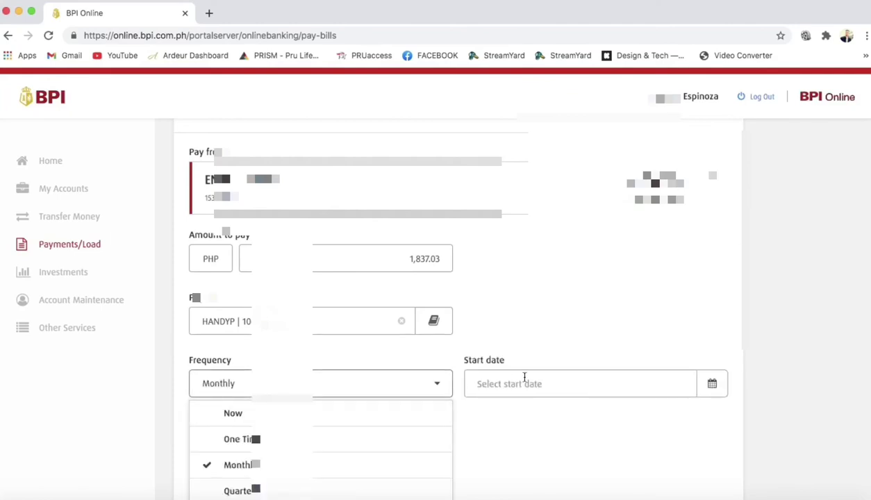
{"action": "left_click", "coordinate": [386, 417]}
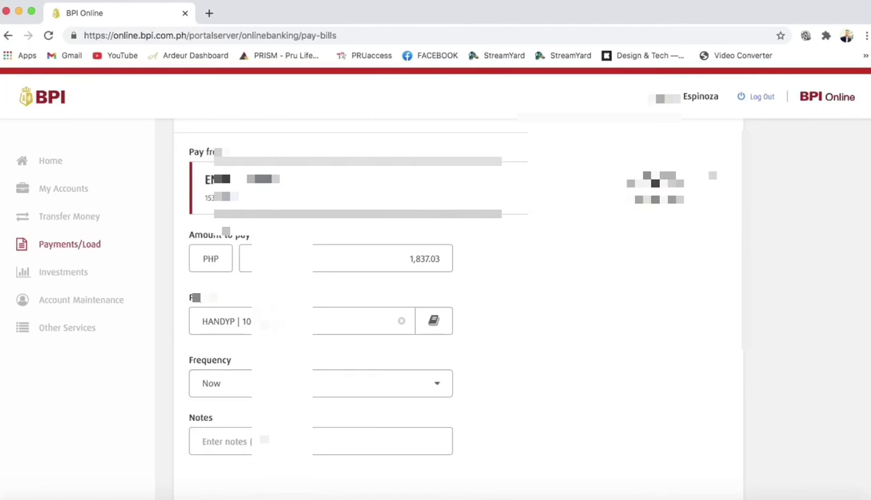
Add the note 'Globe Postpaid bi' and continue to the payment review
{"action": "scroll", "coordinate": [457, 336], "scroll_direction": "down", "scroll_amount": 2}
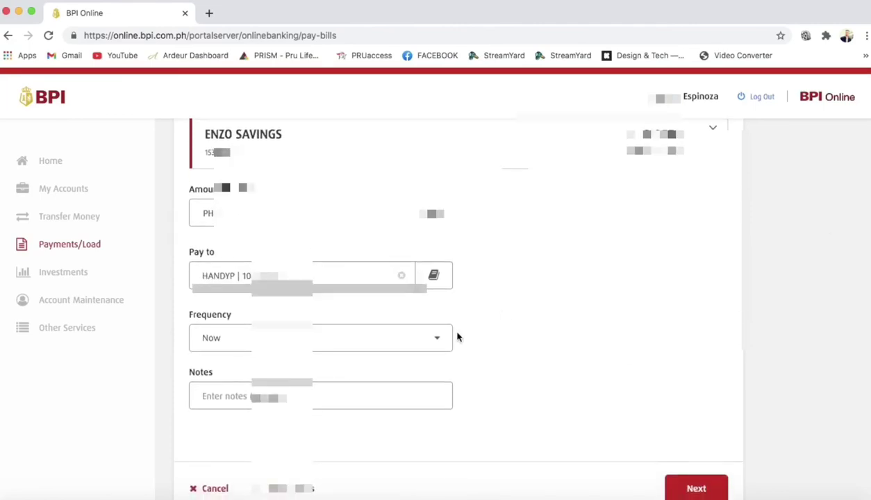
{"action": "left_click", "coordinate": [322, 390]}
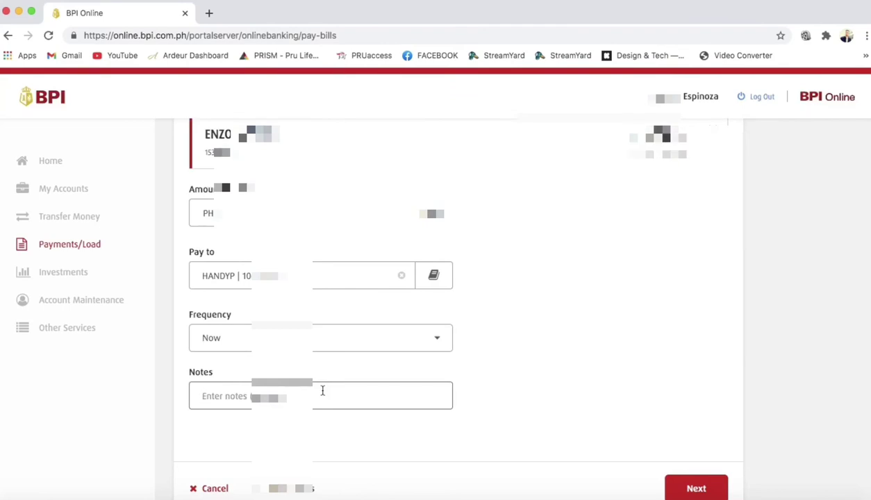
{"action": "type", "text": "Globe P"}
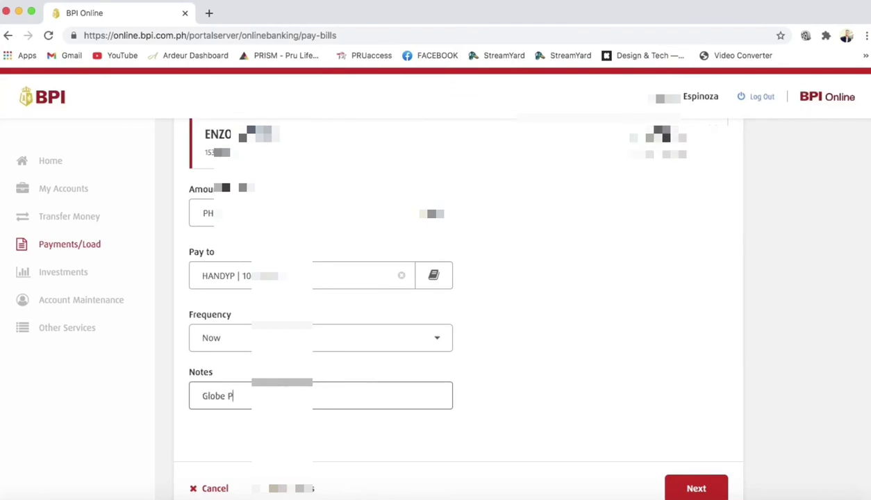
{"action": "type", "text": "ostpaid bi"}
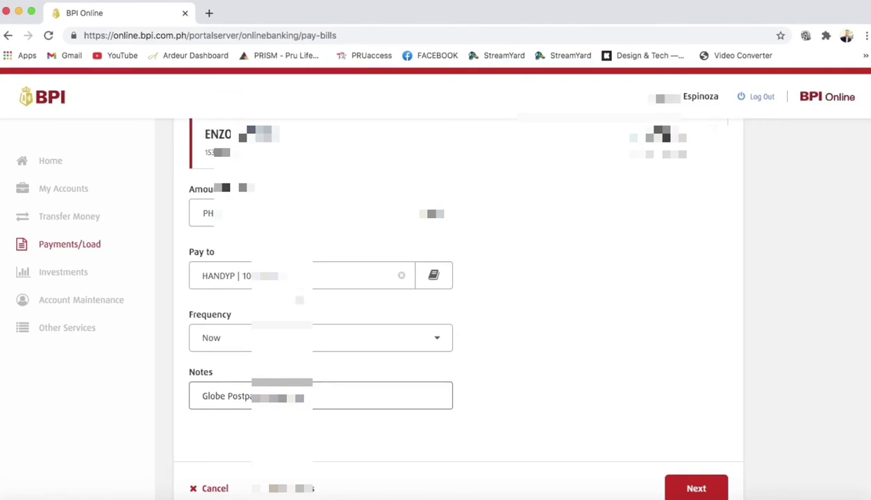
{"action": "left_click", "coordinate": [694, 489]}
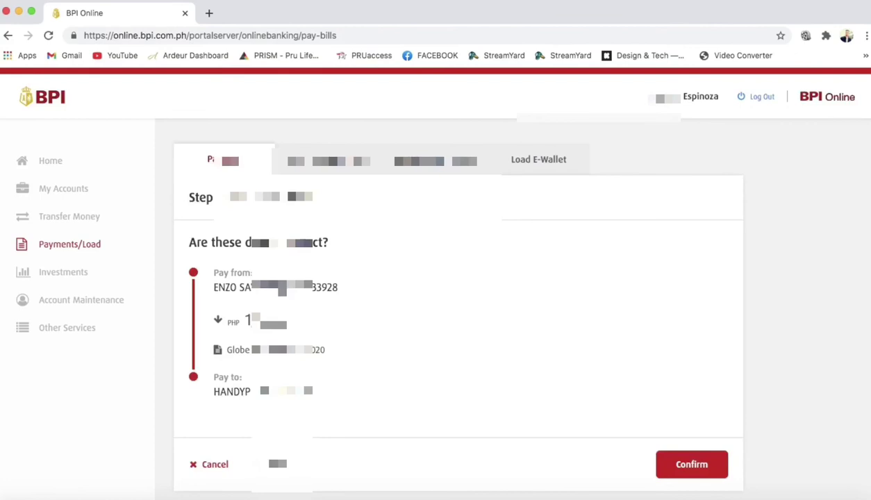
Confirm the PHP 1,837.03 payment to HANDYP from the review page
{"action": "scroll", "coordinate": [459, 306], "scroll_direction": "down", "scroll_amount": 2}
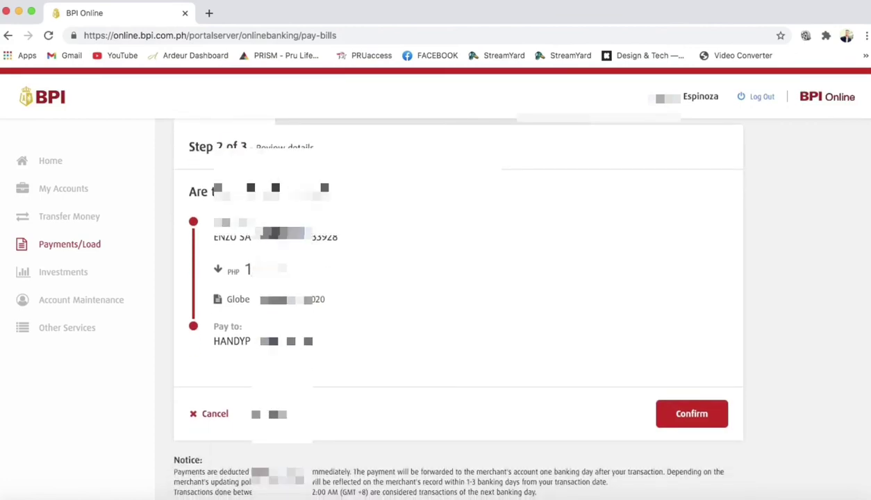
{"action": "left_click", "coordinate": [666, 415]}
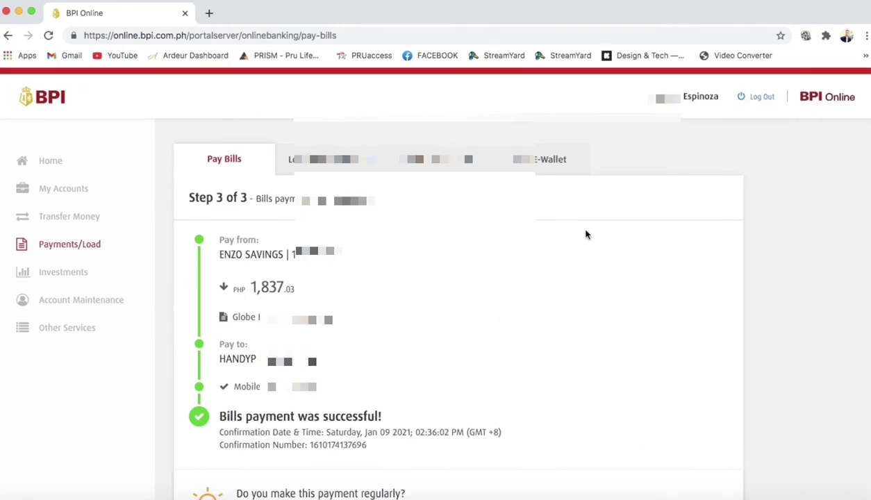
{"action": "left_click_drag", "start_coordinate": [220, 415], "coordinate": [417, 420]}
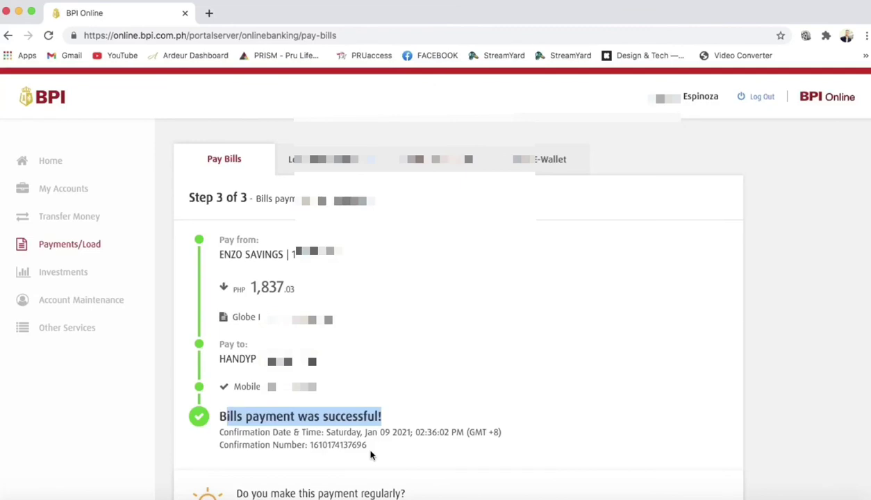
{"action": "scroll", "coordinate": [458, 312], "scroll_direction": "down", "scroll_amount": 2}
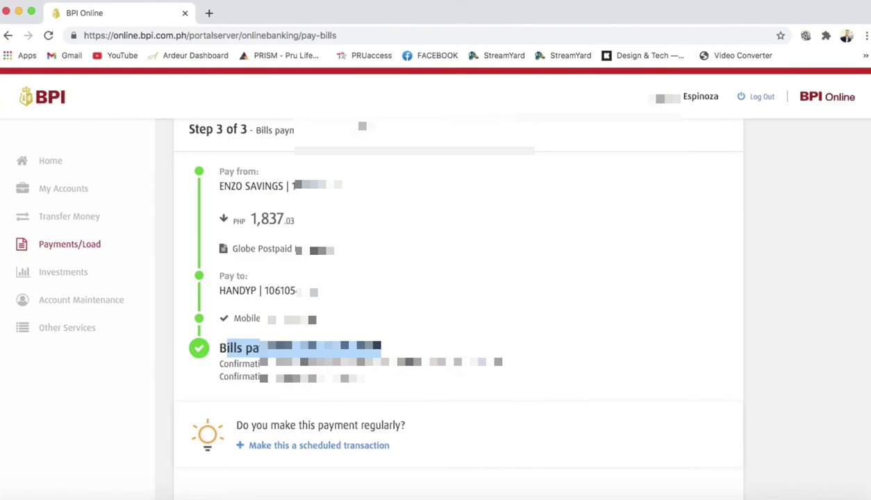
{"action": "scroll", "coordinate": [458, 305], "scroll_direction": "down", "scroll_amount": 2}
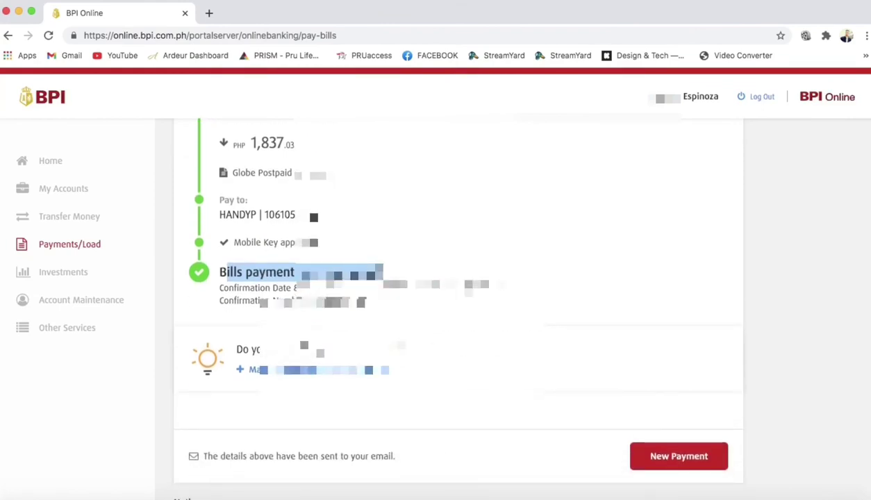
{"action": "scroll", "coordinate": [459, 313], "scroll_direction": "down", "scroll_amount": 1}
{"action": "scroll", "coordinate": [459, 313], "scroll_direction": "up", "scroll_amount": 5}
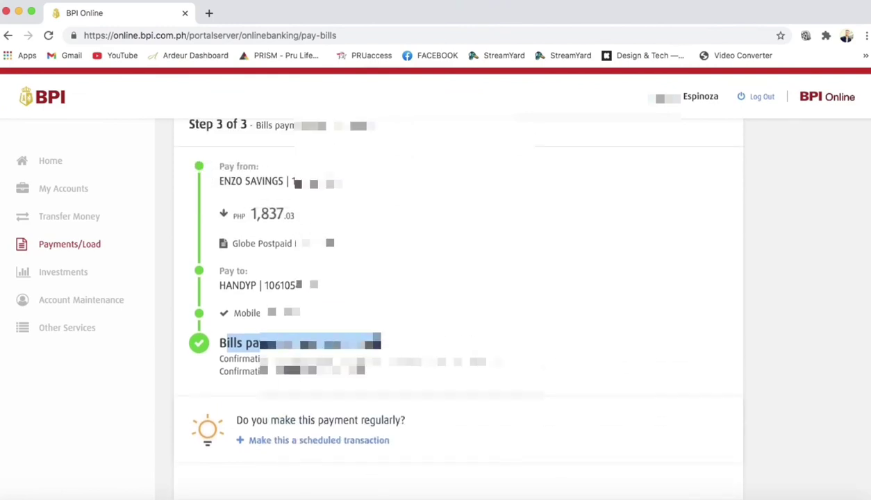
{"action": "scroll", "coordinate": [863, 301], "scroll_direction": "down", "scroll_amount": 5}
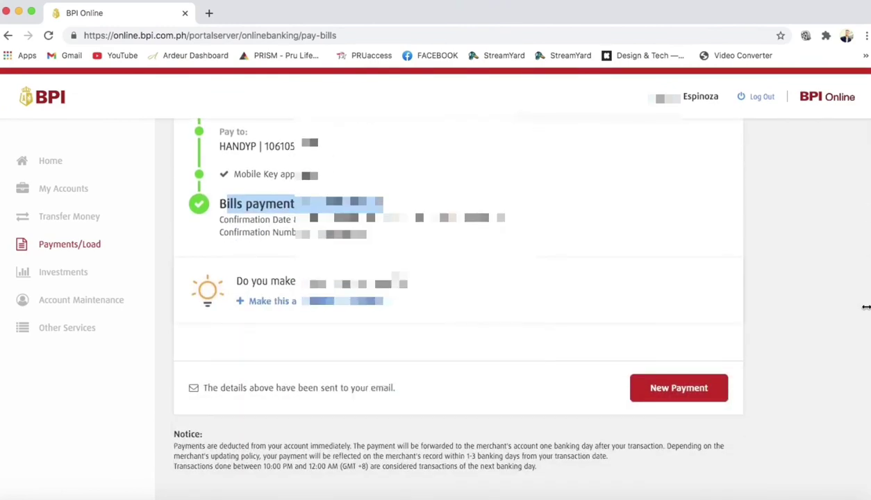
{"action": "scroll", "coordinate": [863, 276], "scroll_direction": "up", "scroll_amount": 4}
{"action": "scroll", "coordinate": [865, 250], "scroll_direction": "down", "scroll_amount": 2}
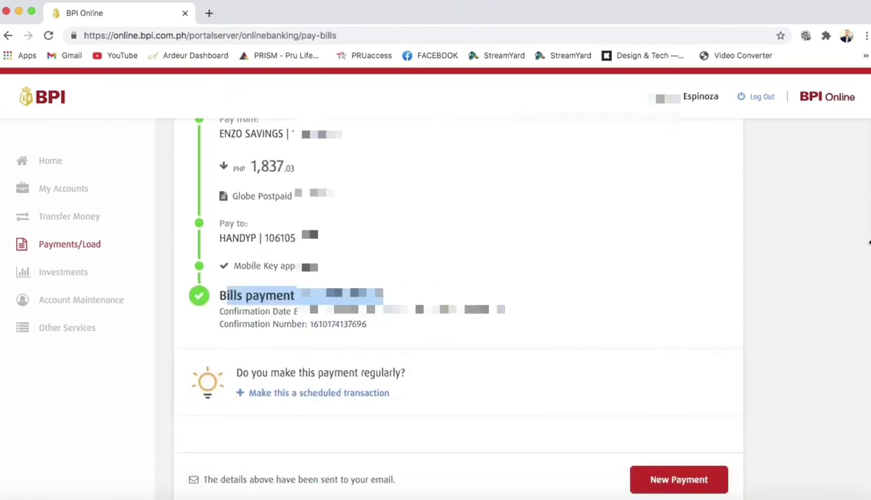
{"action": "scroll", "coordinate": [868, 215], "scroll_direction": "up", "scroll_amount": 1}
{"action": "scroll", "coordinate": [868, 207], "scroll_direction": "up", "scroll_amount": 1}
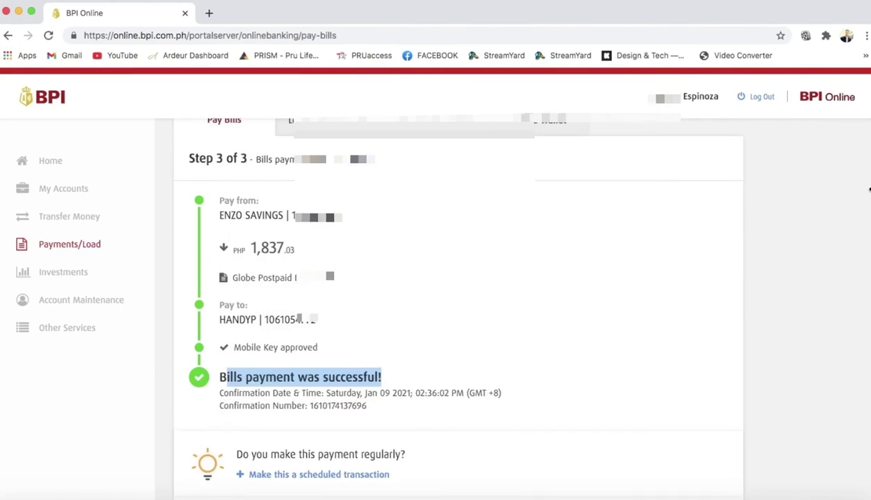
{"action": "scroll", "coordinate": [866, 236], "scroll_direction": "down", "scroll_amount": 3}
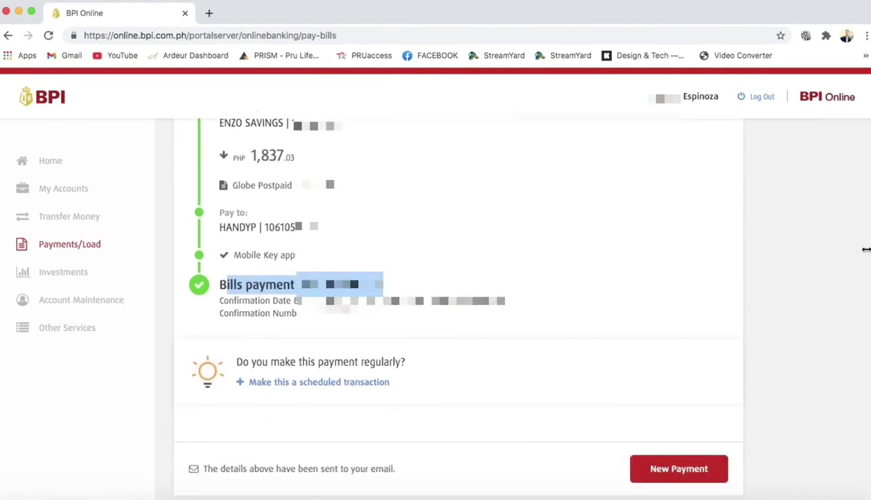
{"action": "scroll", "coordinate": [864, 257], "scroll_direction": "down", "scroll_amount": 2}
{"action": "scroll", "coordinate": [865, 230], "scroll_direction": "up", "scroll_amount": 4}
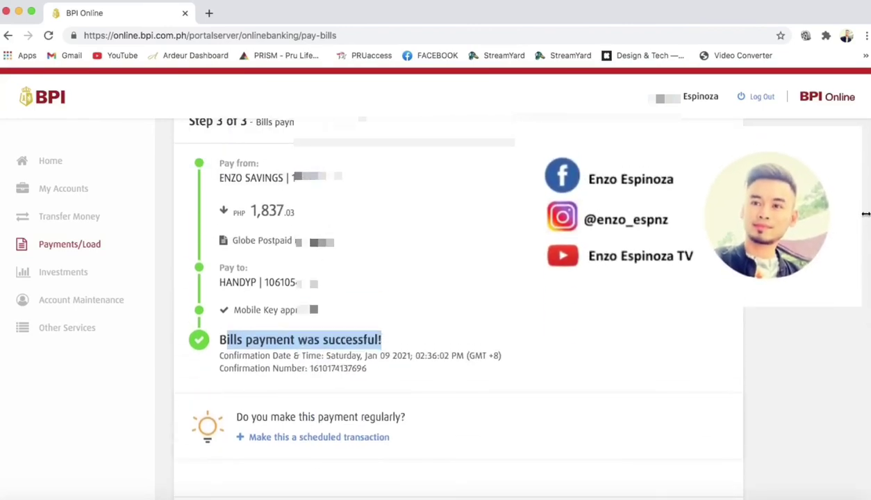
{"action": "scroll", "coordinate": [865, 243], "scroll_direction": "down", "scroll_amount": 3}
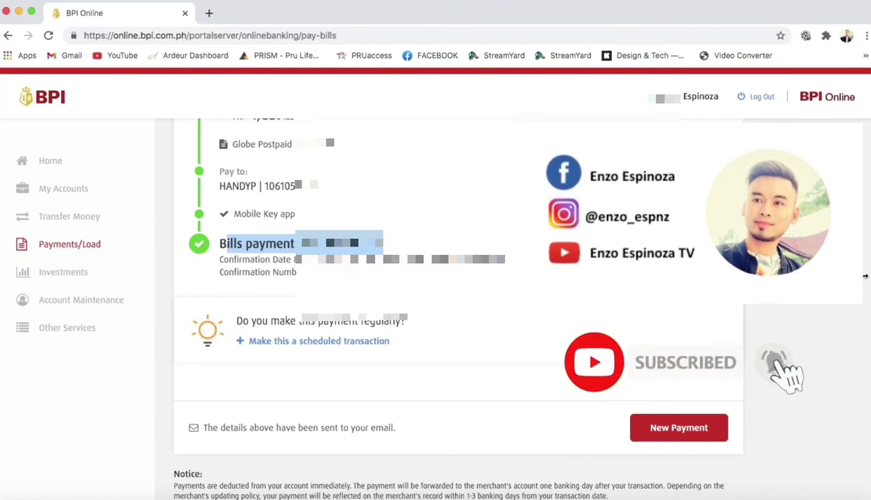
{"action": "scroll", "coordinate": [864, 276], "scroll_direction": "up", "scroll_amount": 2}
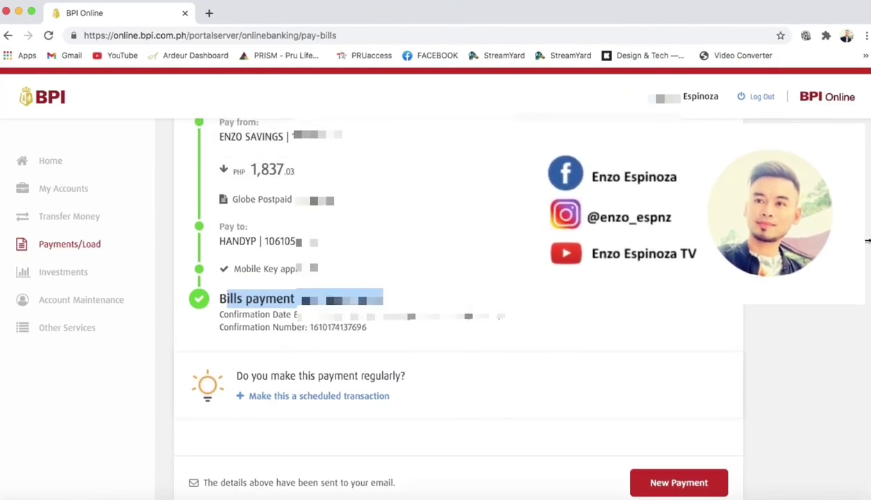
{"action": "scroll", "coordinate": [866, 246], "scroll_direction": "down", "scroll_amount": 1}
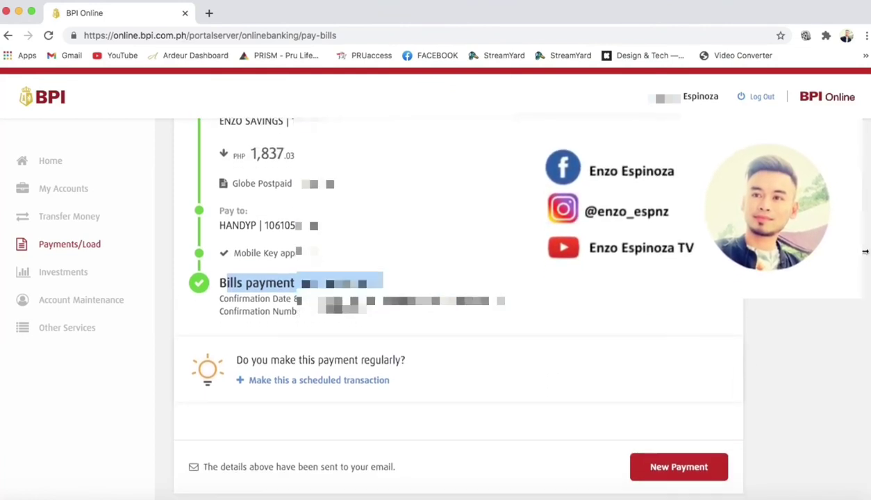